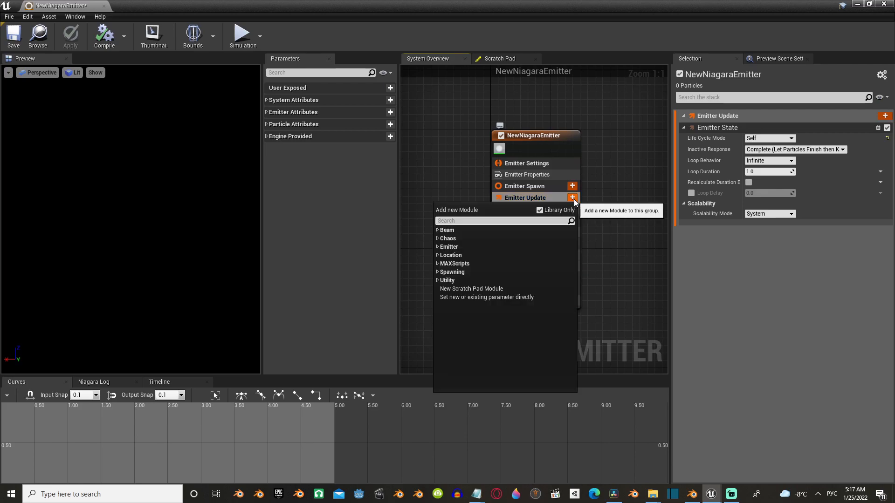
# Add a Spawn Rate module to Emitter Update and set its spawn rate to about 185.5.
pyautogui.click(437, 272)
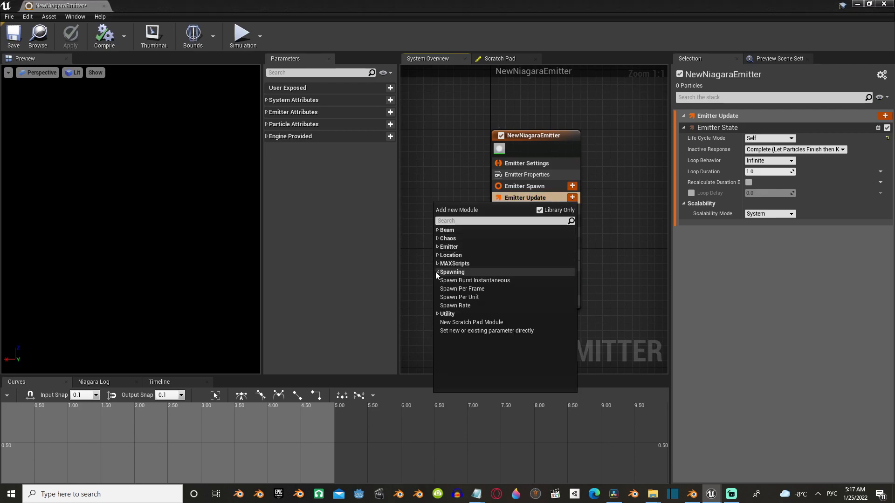
pyautogui.click(472, 304)
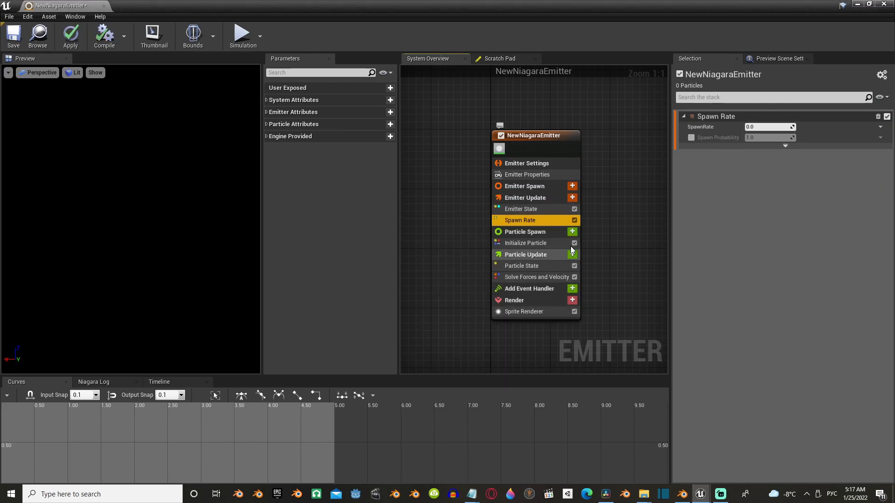
pyautogui.moveTo(748, 126); pyautogui.dragTo(748, 127)
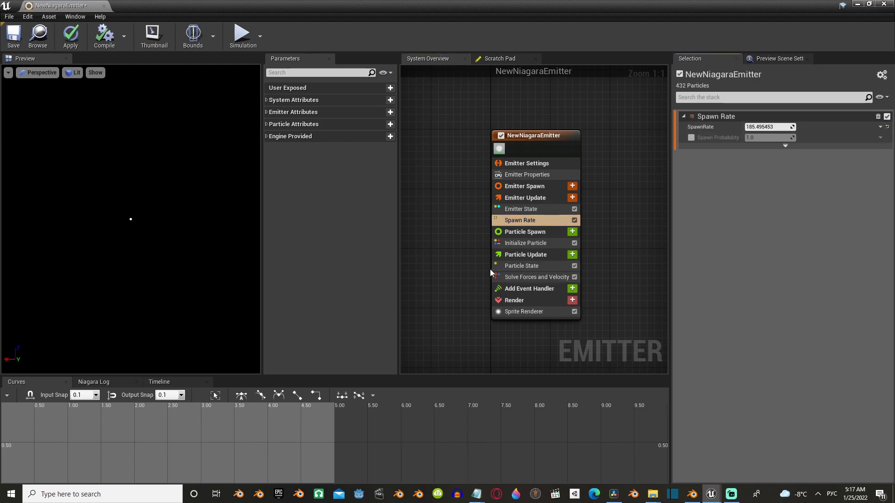
# Add a Sphere Location module to the Particle Spawn group.
pyautogui.click(572, 232)
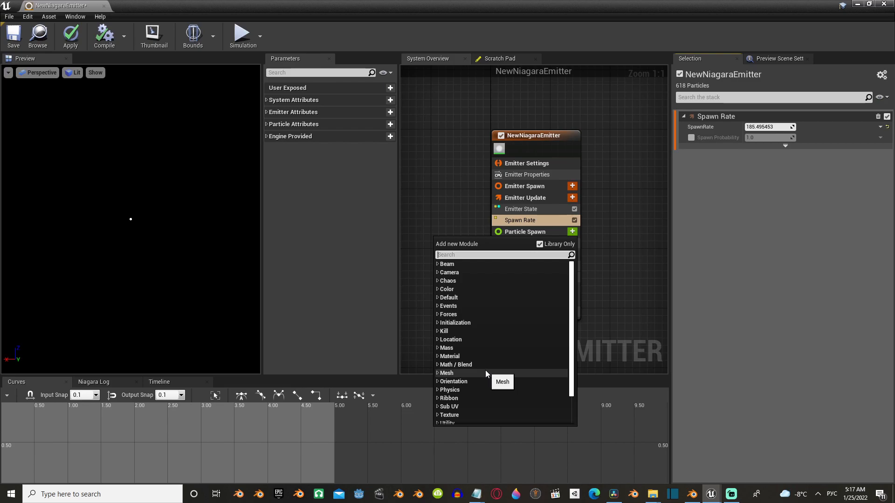
pyautogui.click(436, 340)
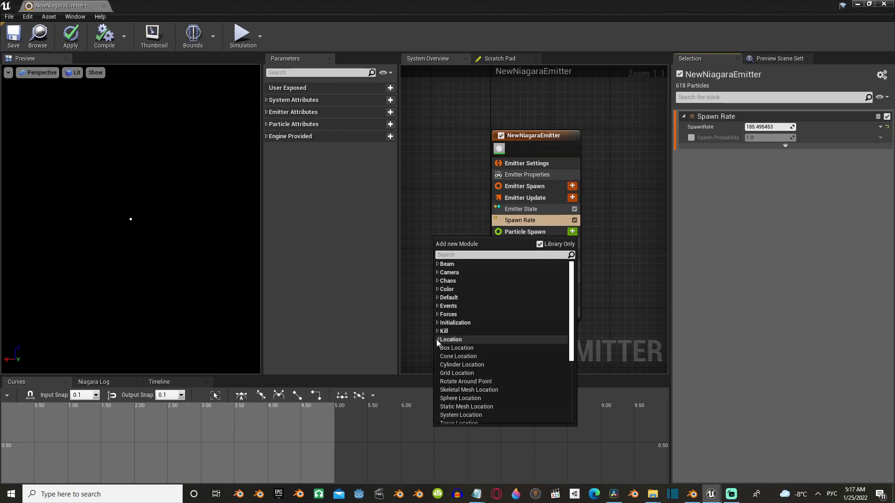
pyautogui.click(468, 399)
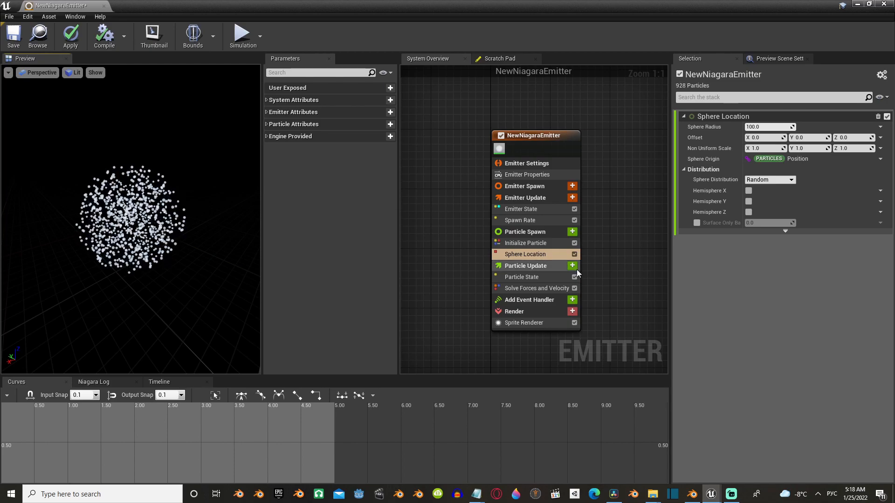
# Add a Vortex Velocity module to Particle Update and set its velocity amount to about 118.3.
pyautogui.click(572, 266)
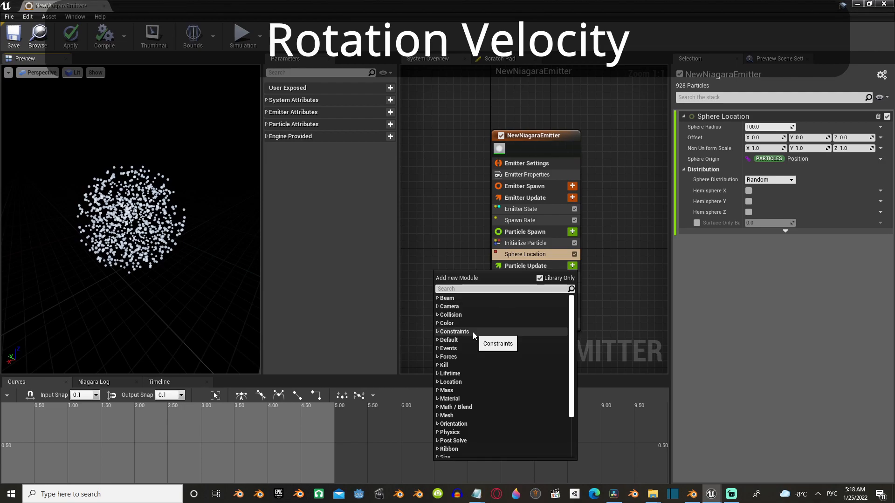
pyautogui.scroll(-3, 447, 432)
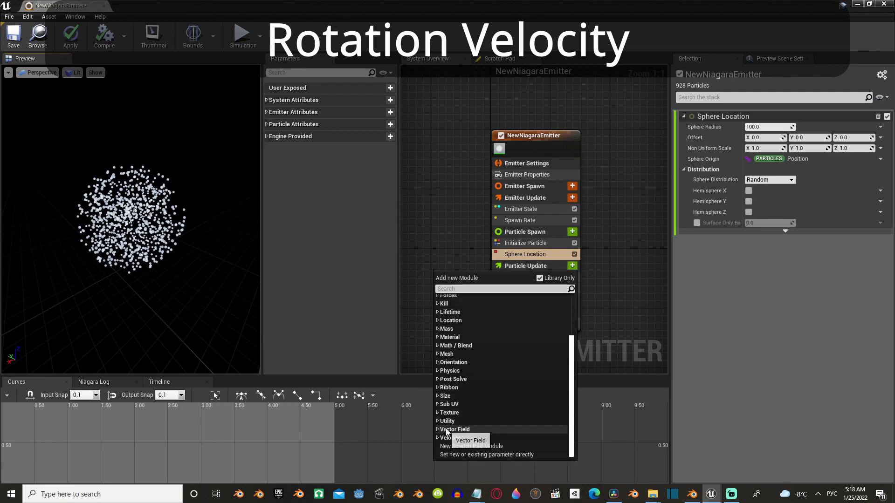
pyautogui.click(448, 437)
pyautogui.scroll(-2, 534, 409)
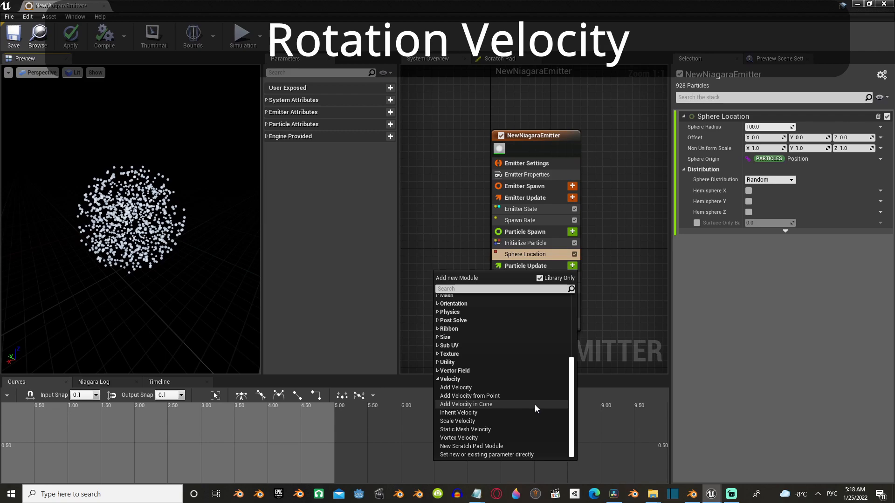
pyautogui.click(491, 438)
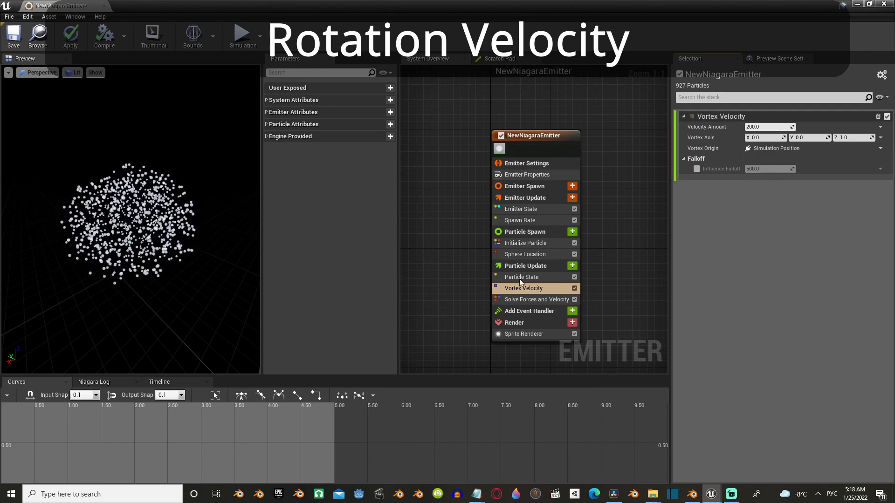
pyautogui.moveTo(764, 127); pyautogui.dragTo(783, 127)
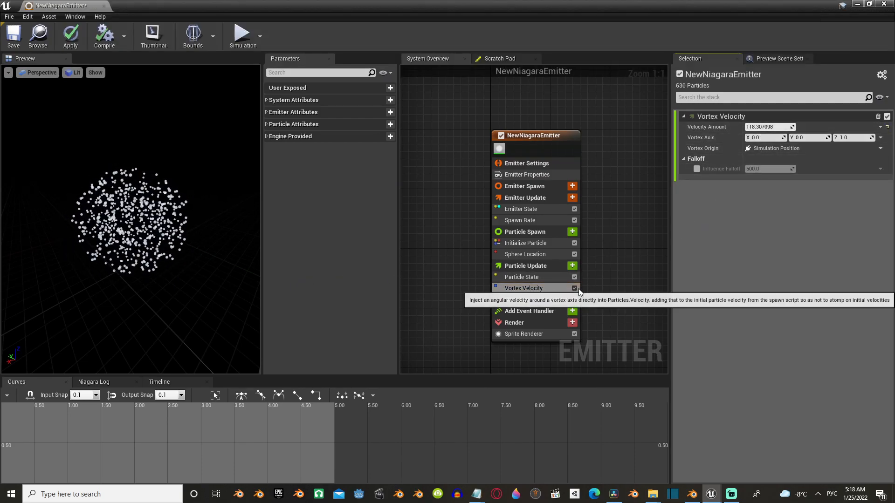
# Disable the Vortex Velocity module and add a Vortex Force module to Particle Update.
pyautogui.click(575, 288)
pyautogui.click(572, 266)
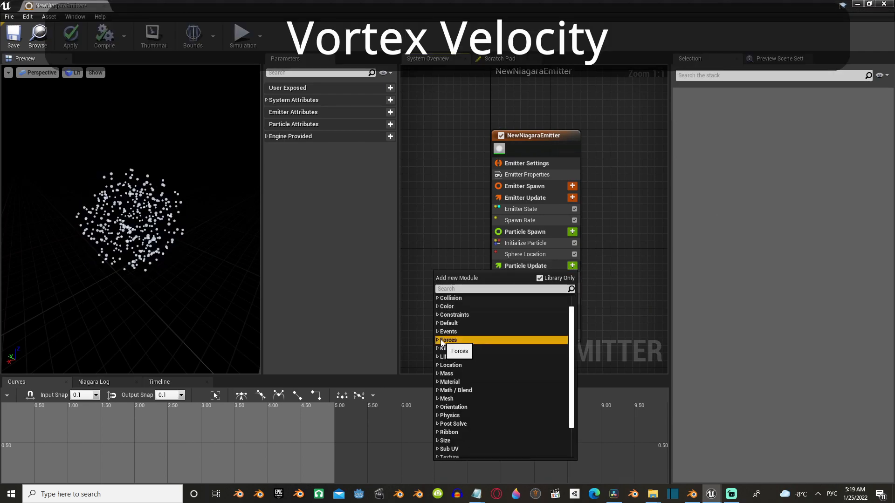
pyautogui.click(440, 341)
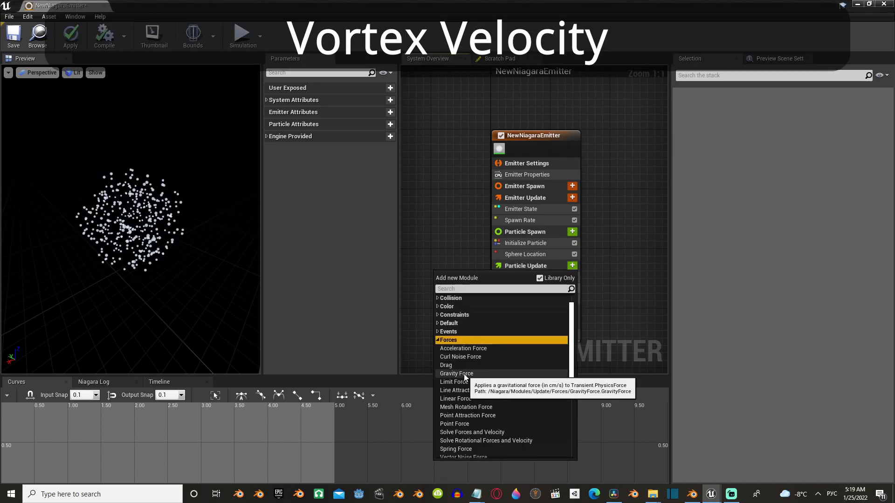
pyautogui.scroll(-2, 500, 390)
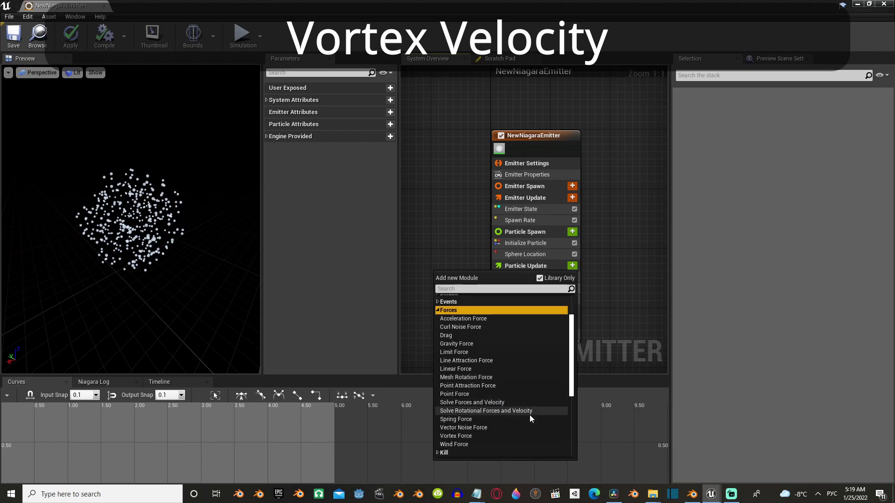
pyautogui.scroll(-1, 527, 409)
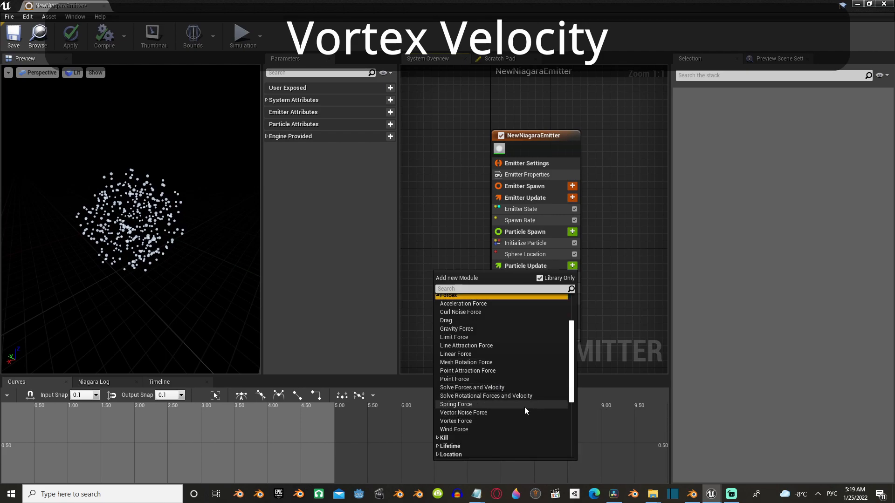
pyautogui.click(463, 420)
pyautogui.click(868, 183)
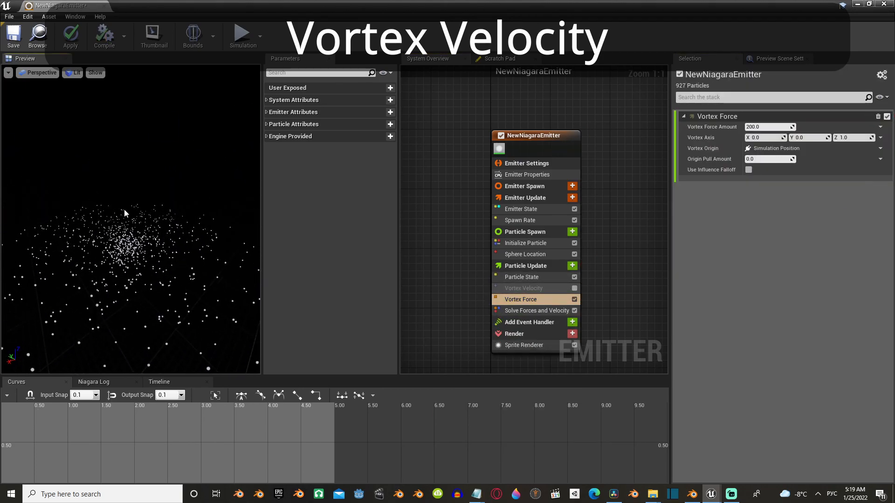
# Set the Vortex Force amount to about 2717.5 and disable the Vortex Force module.
pyautogui.moveTo(766, 127)
pyautogui.mouseDown()
pyautogui.moveTo(750, 127)
pyautogui.moveTo(761, 136)
pyautogui.mouseUp()
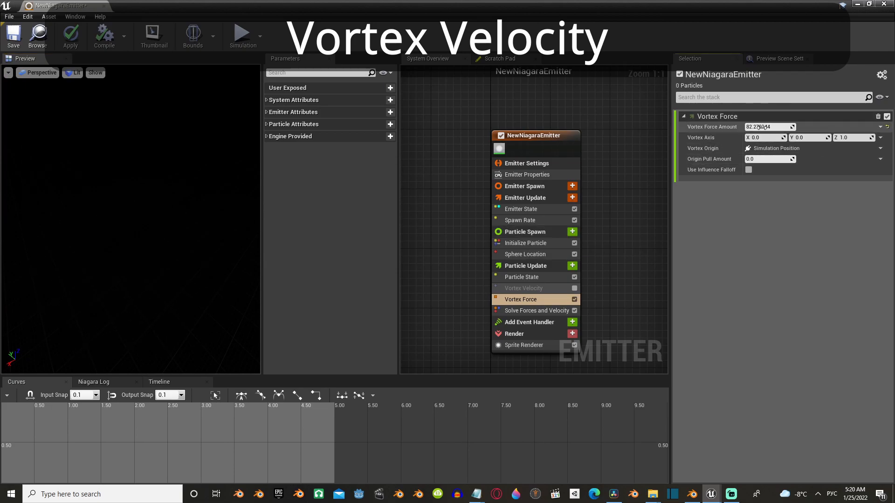
pyautogui.moveTo(761, 127); pyautogui.dragTo(775, 127)
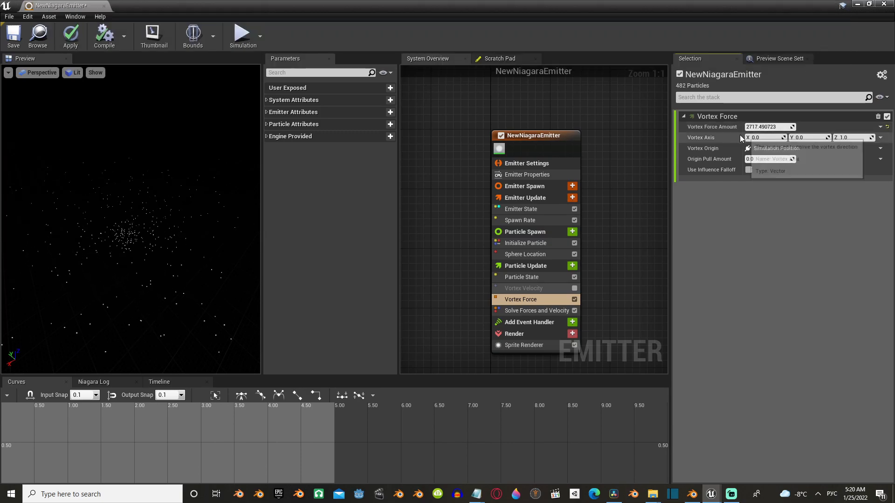
pyautogui.click(574, 299)
# Assign the DeltaGenMasterClearCoat material to the Sprite Renderer.
pyautogui.scroll(-2, 560, 312)
pyautogui.scroll(2, 542, 330)
pyautogui.click(569, 338)
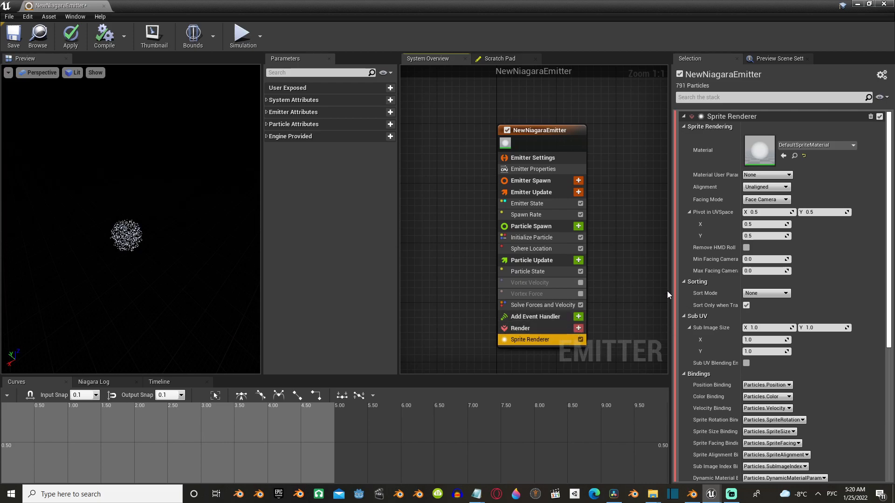
pyautogui.click(849, 146)
pyautogui.scroll(-1, 793, 320)
pyautogui.click(792, 346)
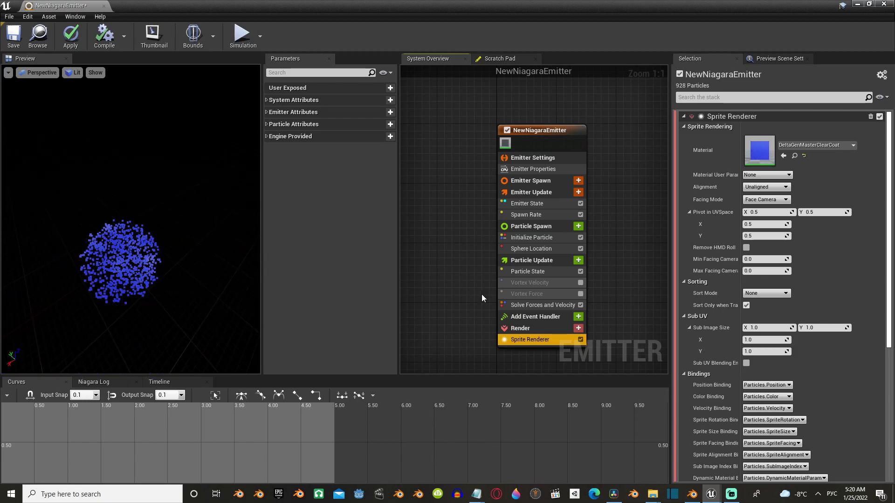
# Find the Rotate Around Point module with the search term "rot" and add it to Particle Update.
pyautogui.click(550, 260)
pyautogui.click(578, 260)
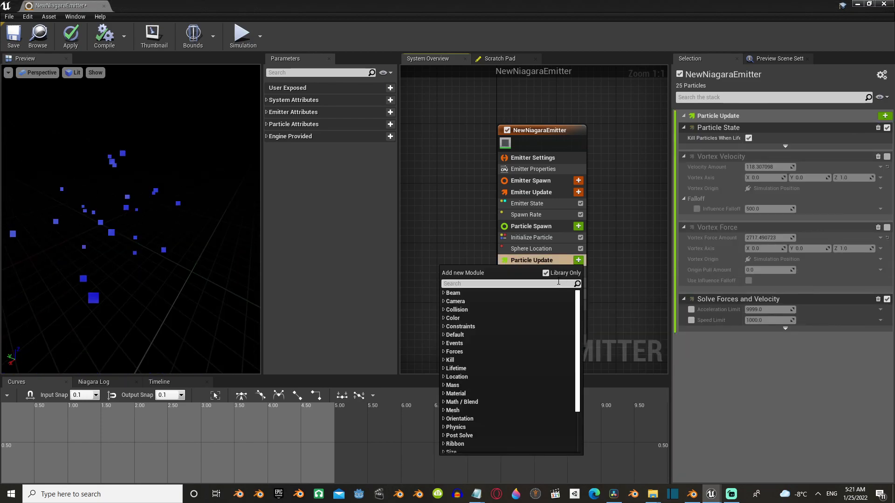
pyautogui.write('rot')
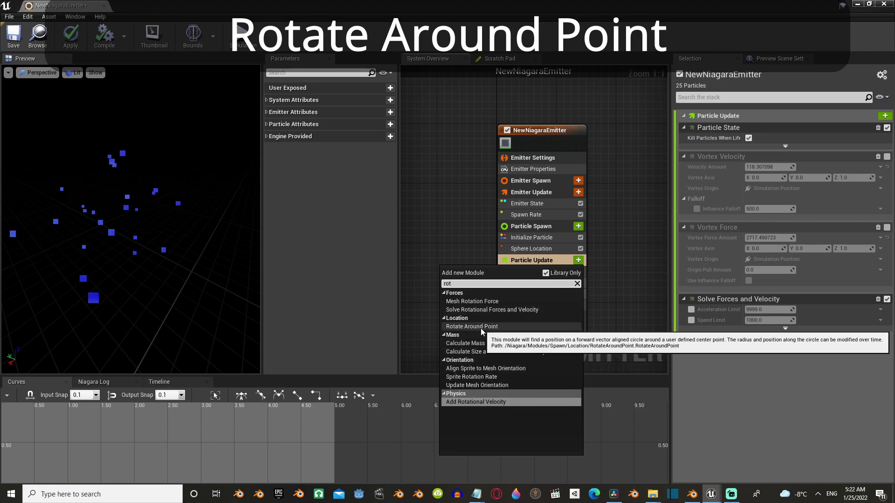
pyautogui.click(516, 324)
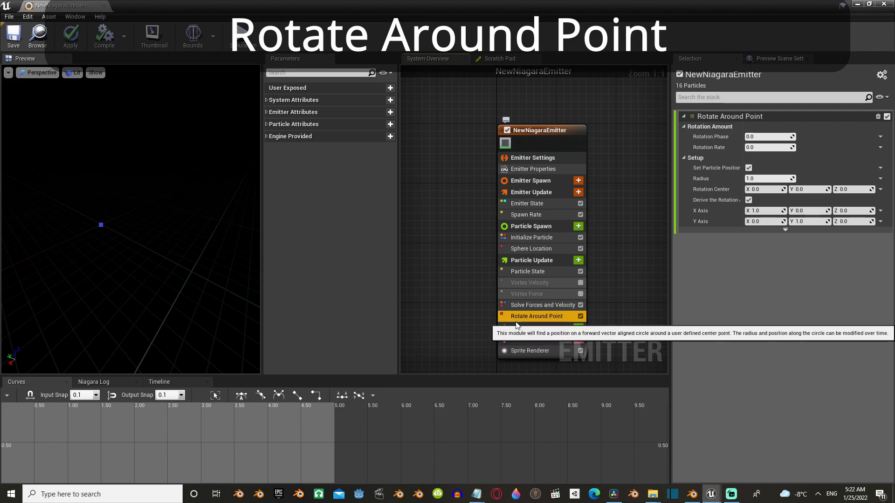
# Set the emitter's spawn rate to about 311.65.
pyautogui.click(548, 215)
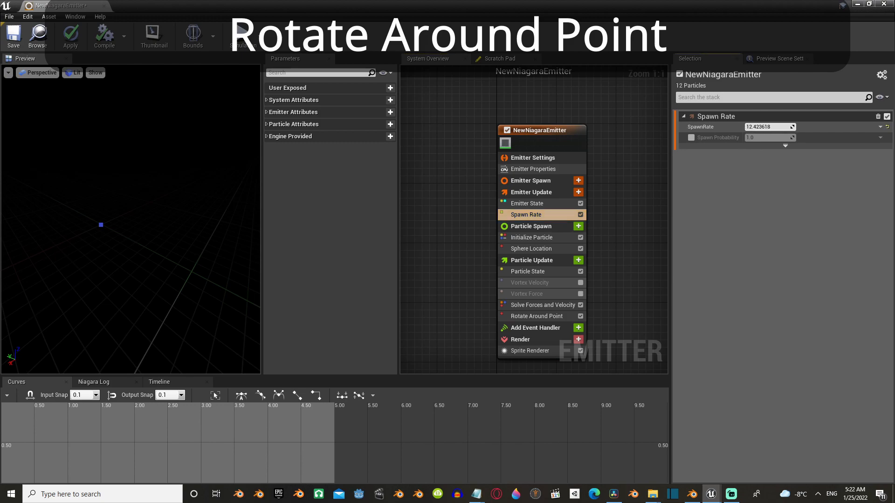
pyautogui.moveTo(130, 232); pyautogui.dragTo(108, 229)
# Set Rotate Around Point's rotation phase to about -0.08, rotation rate to about -0.37 and radius to about 295.9.
pyautogui.click(536, 316)
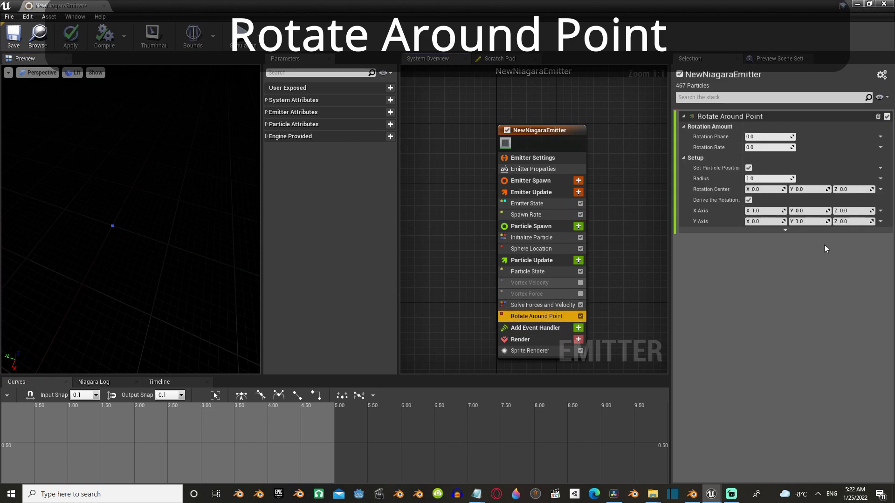
pyautogui.moveTo(769, 137)
pyautogui.mouseDown()
pyautogui.moveTo(792, 136)
pyautogui.moveTo(783, 148)
pyautogui.mouseUp()
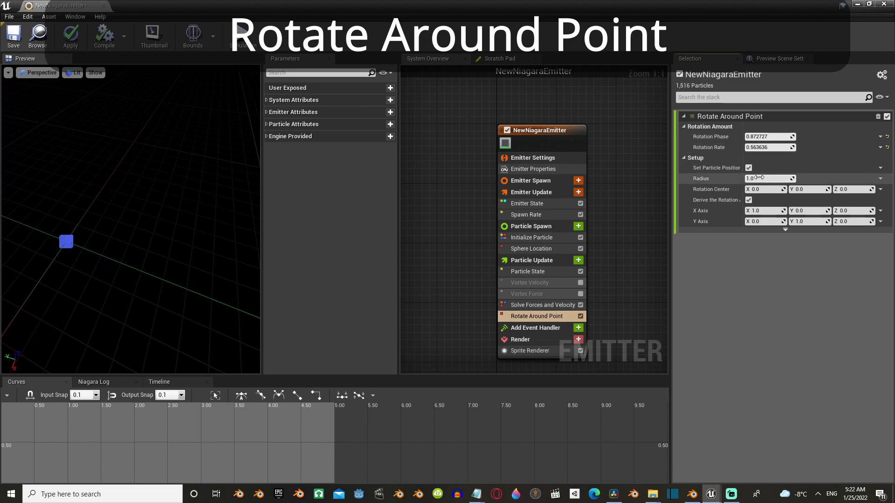
pyautogui.moveTo(754, 180); pyautogui.dragTo(793, 178)
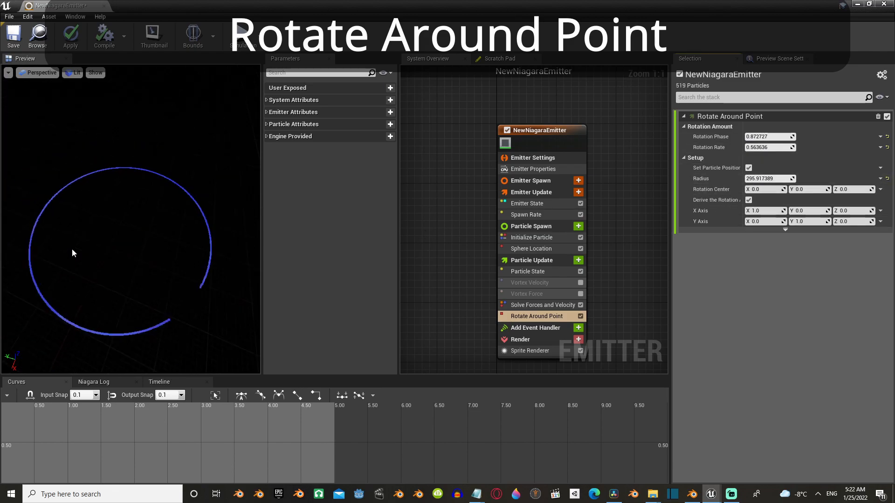
pyautogui.moveTo(774, 137); pyautogui.dragTo(728, 147)
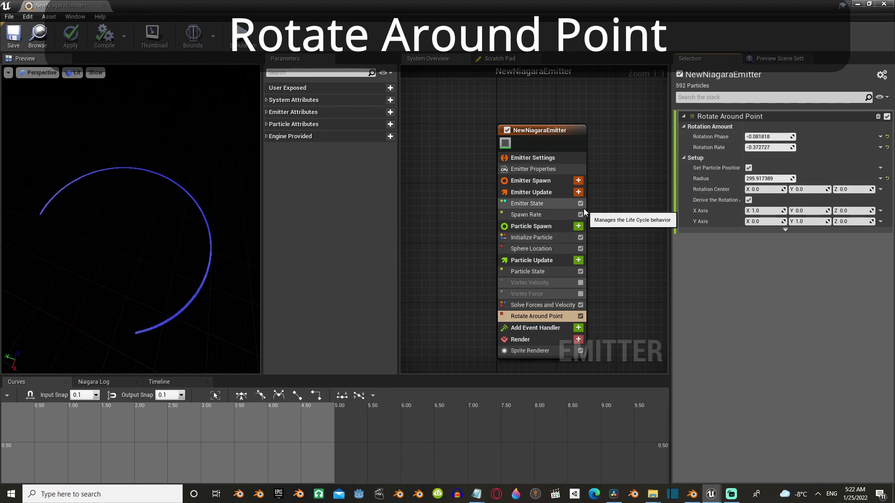
# Set the emitter's spawn rate to about 42.25 and view the particle ring from a lower angle.
pyautogui.click(531, 215)
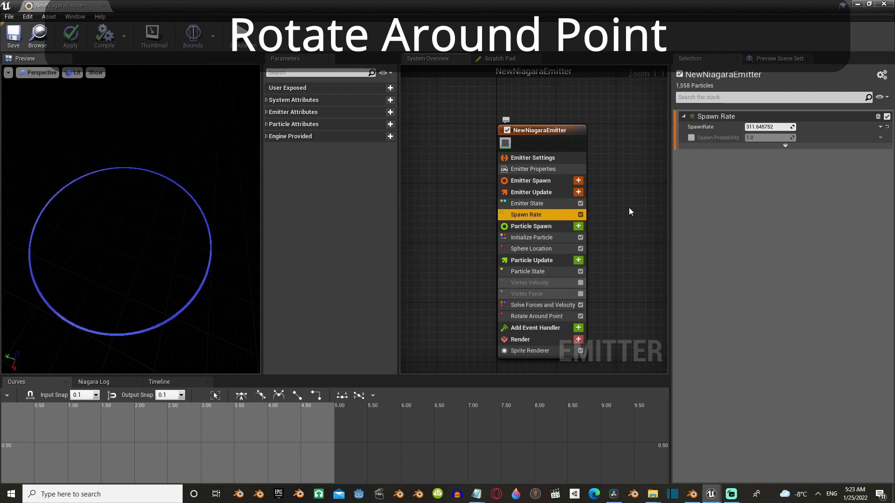
pyautogui.click(768, 126)
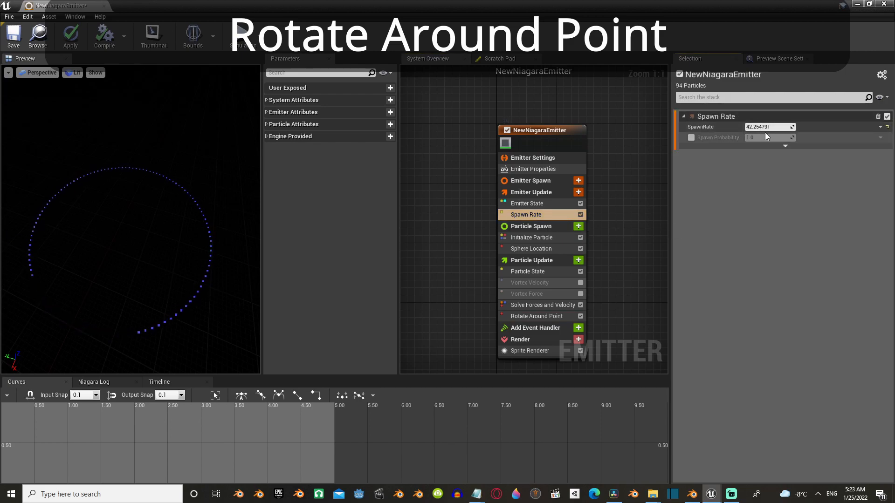
pyautogui.moveTo(196, 217); pyautogui.dragTo(224, 191)
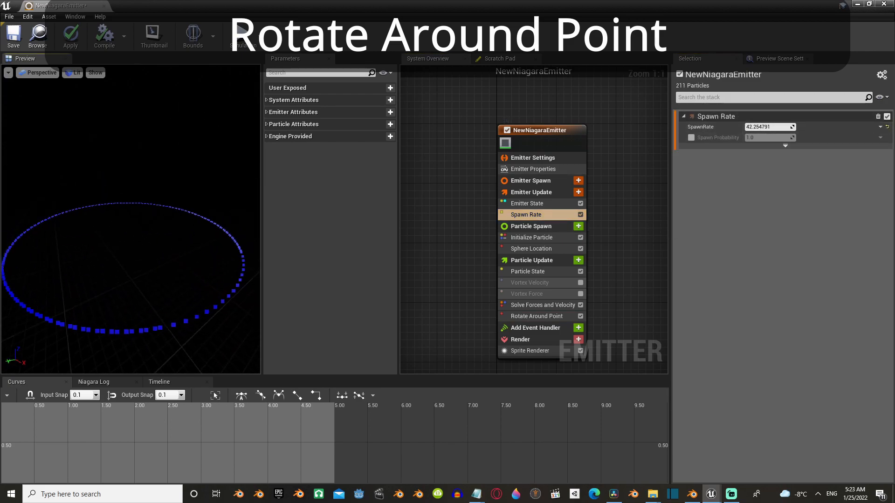
# Set Rotate Around Point's rotation rate to about 0.027 and disable the module.
pyautogui.click(536, 315)
pyautogui.moveTo(761, 137); pyautogui.dragTo(768, 148)
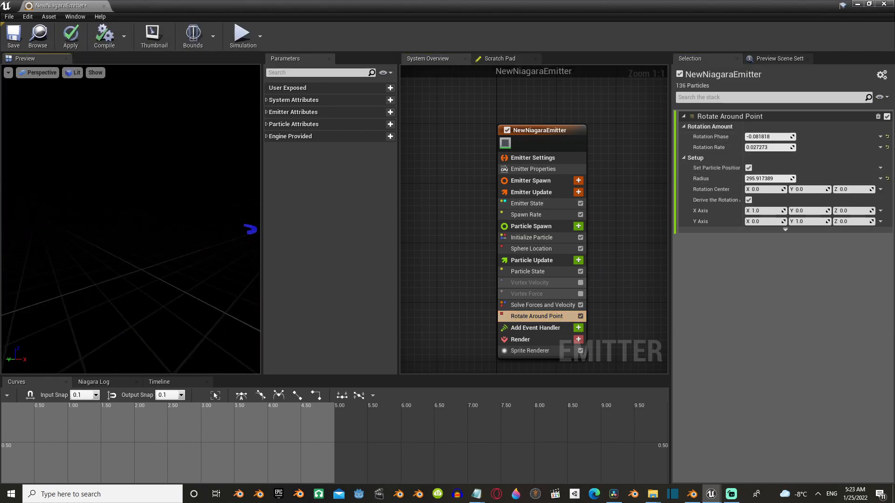
pyautogui.click(580, 317)
# Find the Sprite Rotation Rate module with the search term "ro" and add it to Particle Update.
pyautogui.click(578, 260)
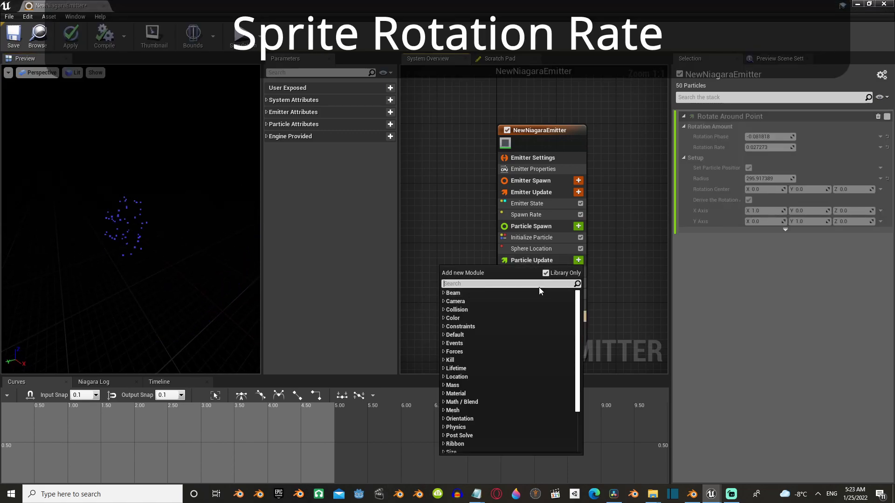
pyautogui.write('ro')
pyautogui.scroll(-5, 516, 387)
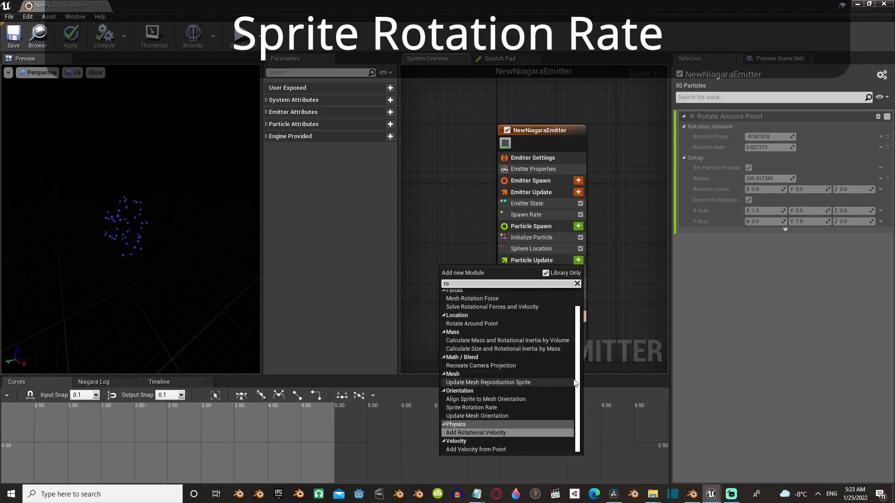
pyautogui.click(507, 407)
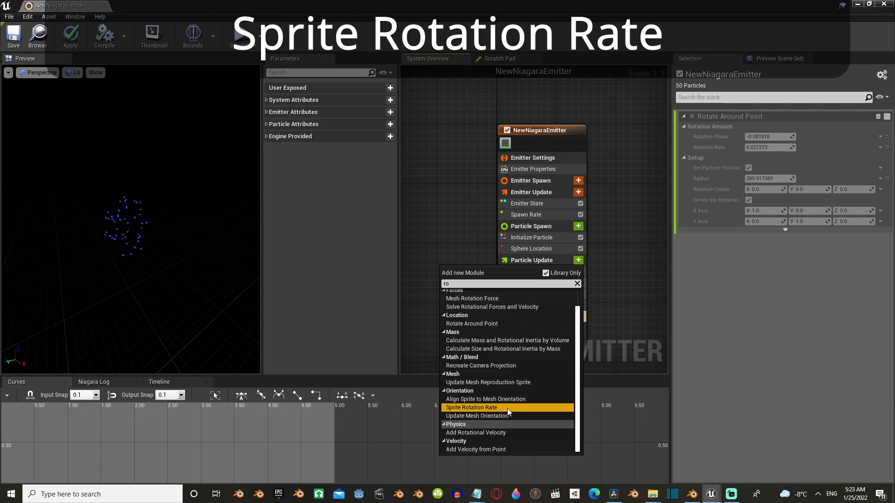
# Add the Sprite Rotation Rate module with a rotation rate of about 237.4, and disable it after previewing.
pyautogui.click(507, 408)
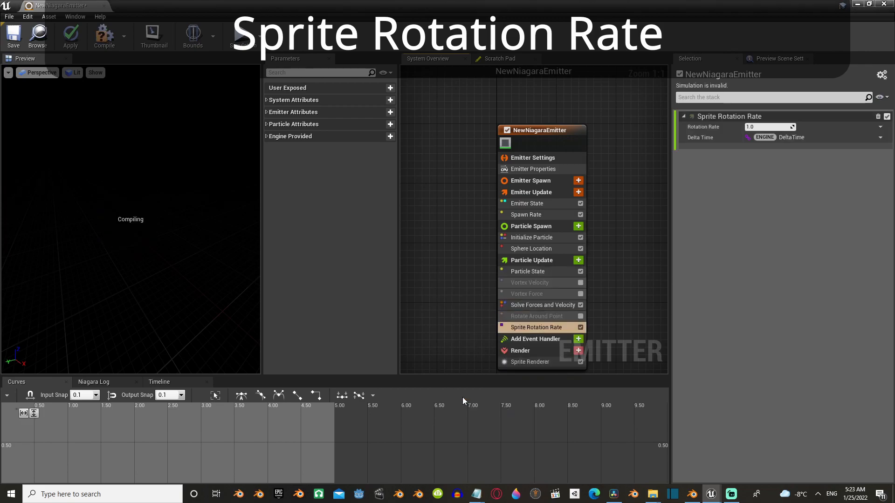
pyautogui.moveTo(756, 127); pyautogui.dragTo(802, 126)
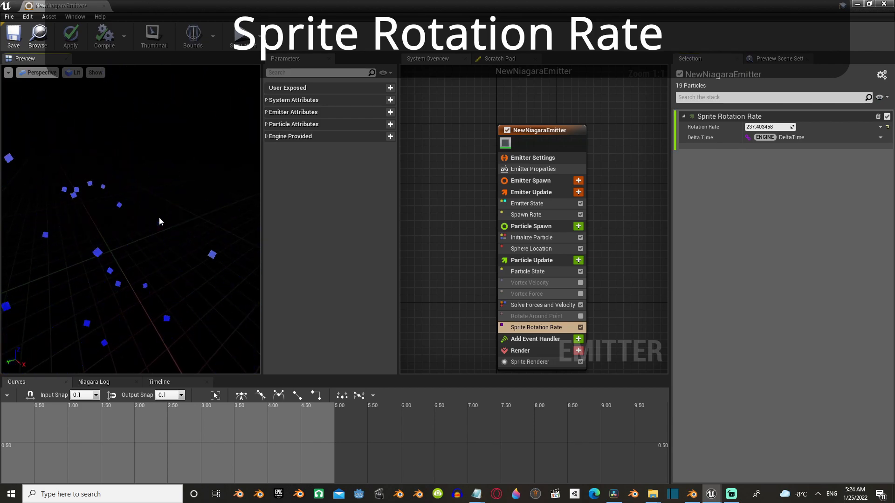
pyautogui.click(580, 328)
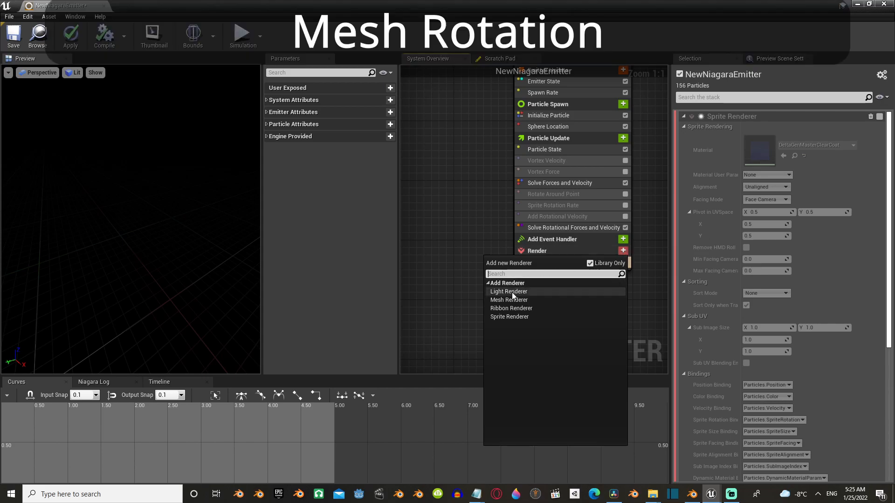
# Add a Mesh Renderer to the emitter and set its particle mesh to 1M_Cube after trying ArcadeEditorSphere.
pyautogui.click(517, 293)
pyautogui.click(545, 273)
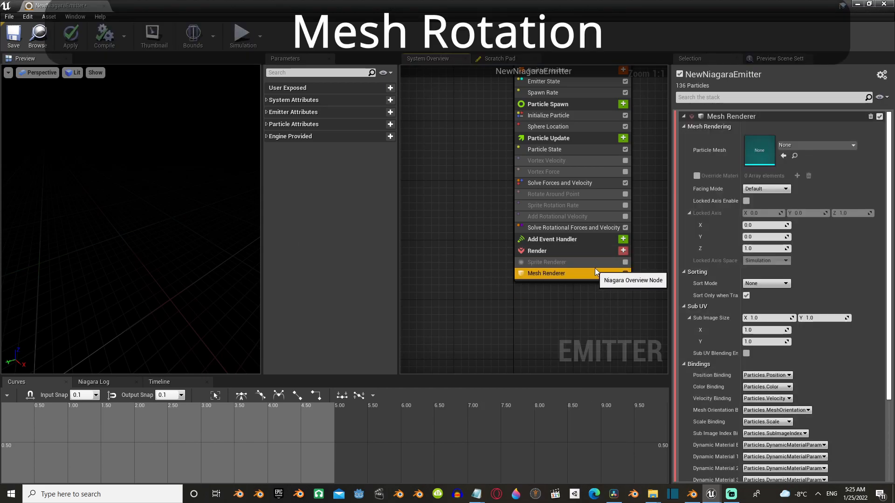
pyautogui.click(820, 145)
pyautogui.click(792, 280)
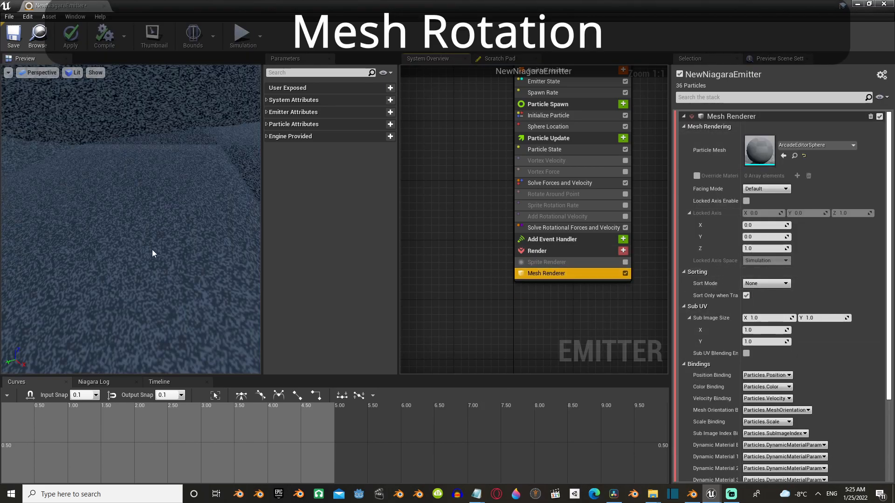
pyautogui.click(818, 145)
pyautogui.click(805, 225)
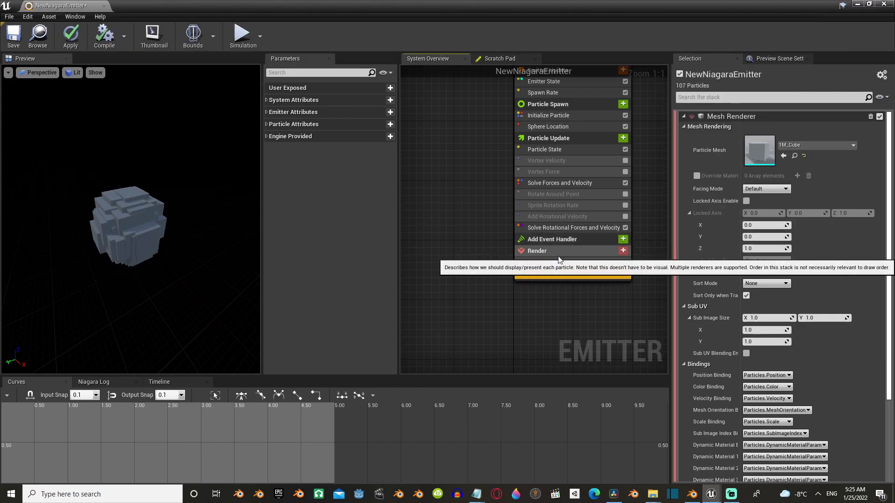
# Add an Add Rotational Velocity module to Particle Update using the search term "ro" and set its rotation rate to X 0.1, Y -0.44, Z -0.49.
pyautogui.click(622, 137)
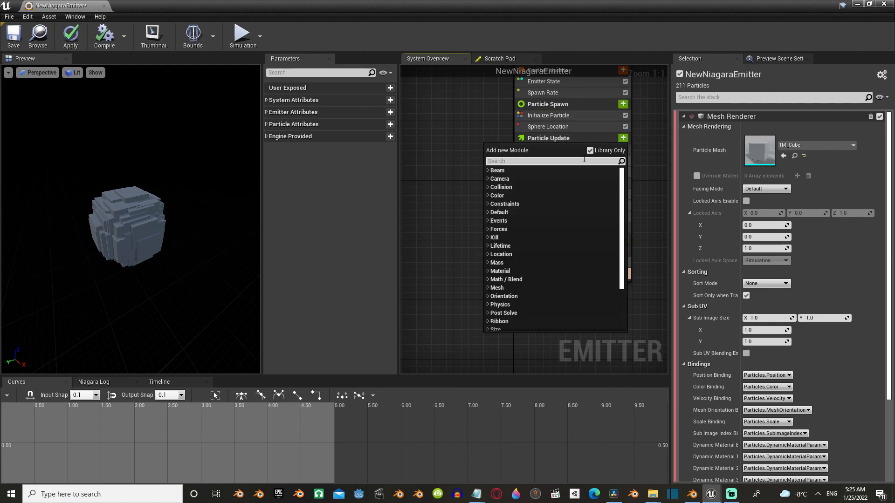
pyautogui.write('ro')
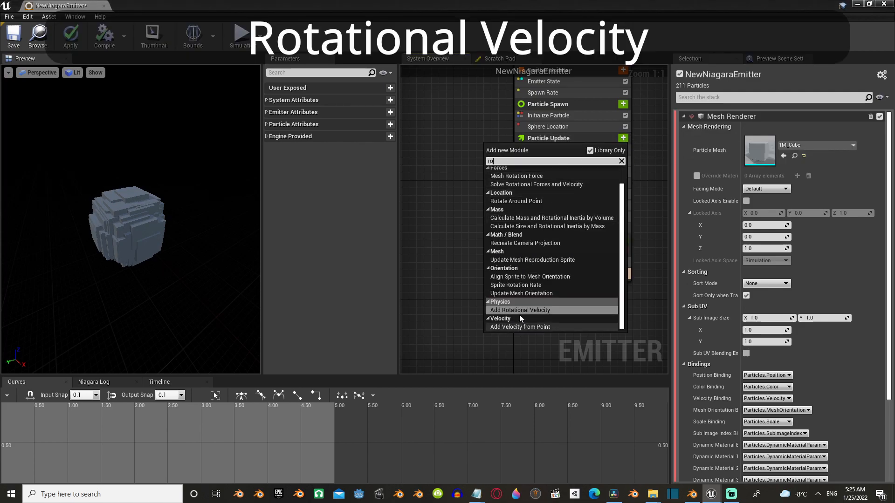
pyautogui.click(524, 311)
pyautogui.click(866, 164)
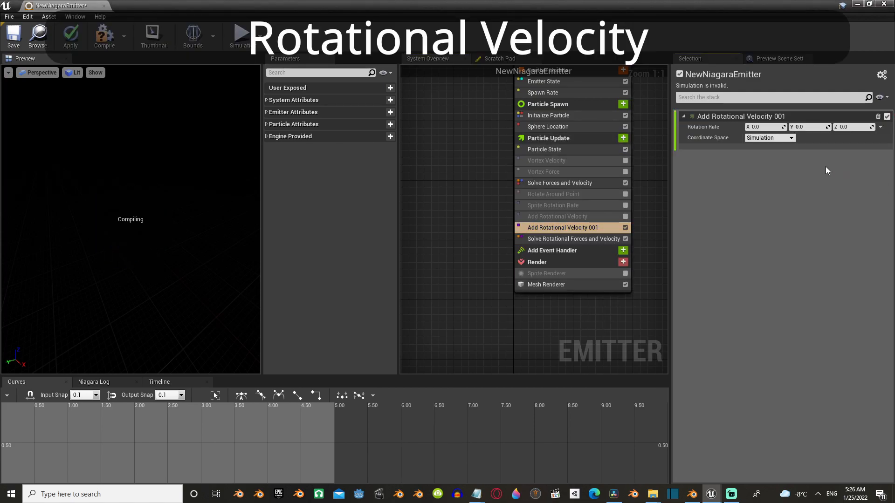
pyautogui.moveTo(757, 127); pyautogui.dragTo(792, 127)
pyautogui.moveTo(856, 127); pyautogui.dragTo(841, 126)
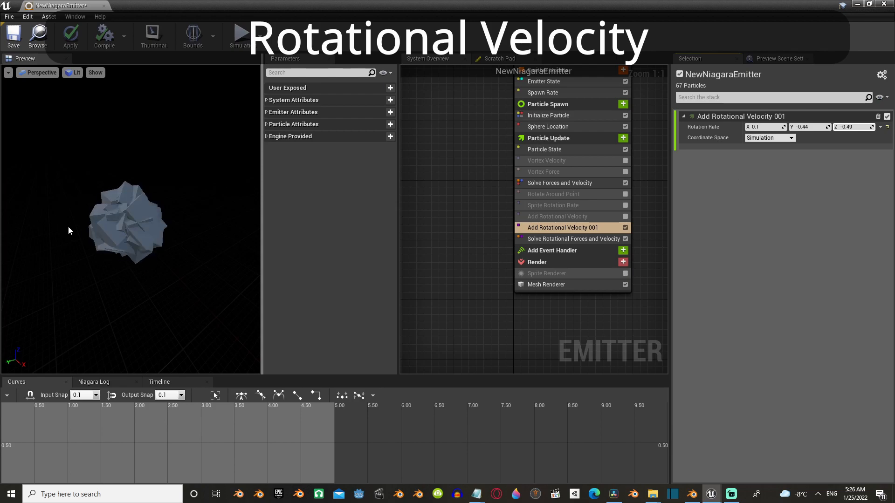
# Set the rotational velocity module's rotation rate to X -0.03, Y -0.08 and Z 0.01.
pyautogui.click(880, 126)
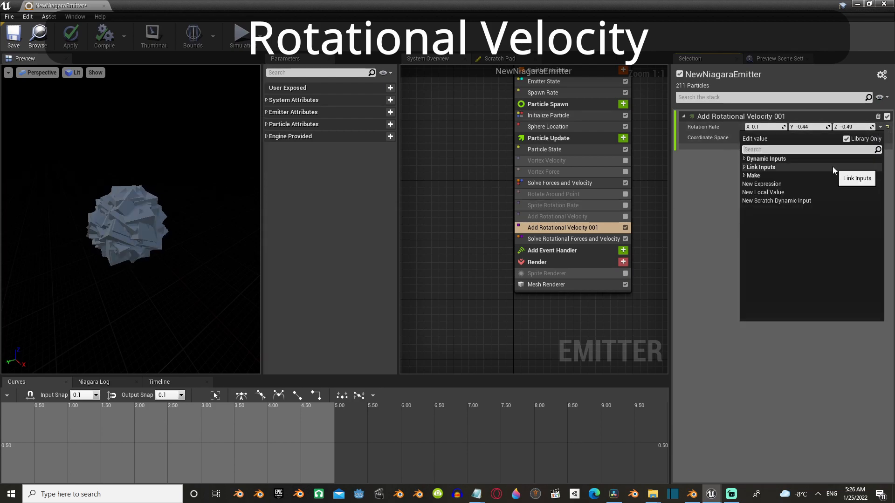
pyautogui.click(690, 175)
pyautogui.moveTo(767, 127); pyautogui.dragTo(754, 127)
pyautogui.moveTo(811, 127); pyautogui.dragTo(848, 127)
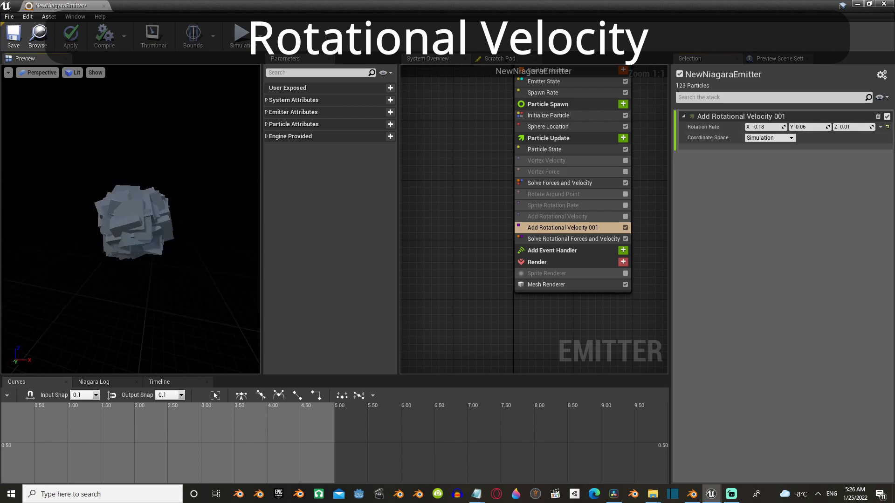
pyautogui.moveTo(764, 127); pyautogui.dragTo(813, 126)
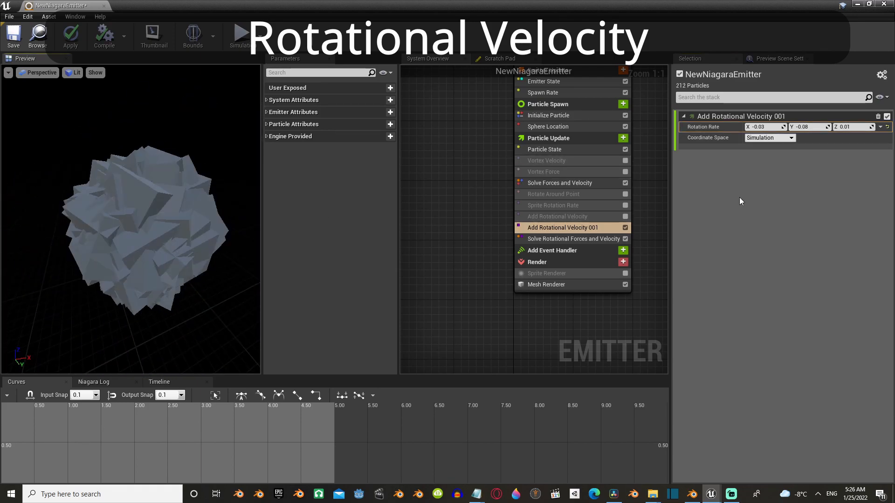
# Check the coordinate space options of Add Rotational Velocity 001 and delete that module.
pyautogui.click(771, 138)
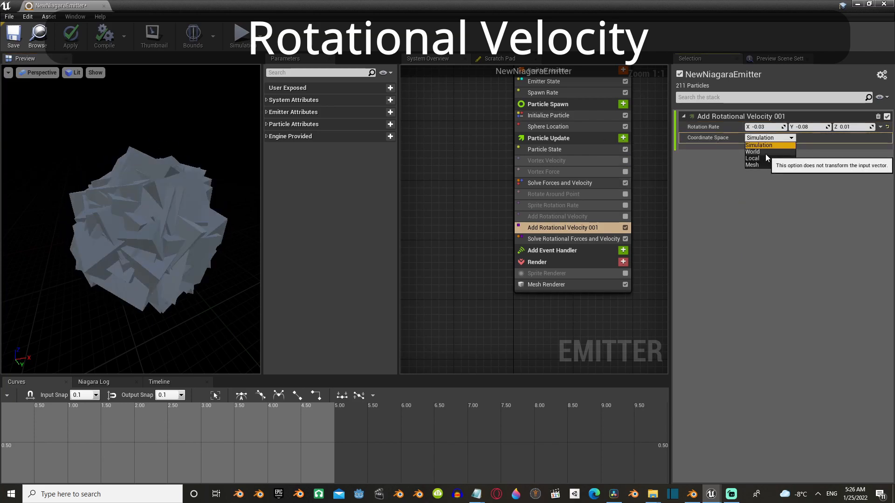
pyautogui.click(765, 154)
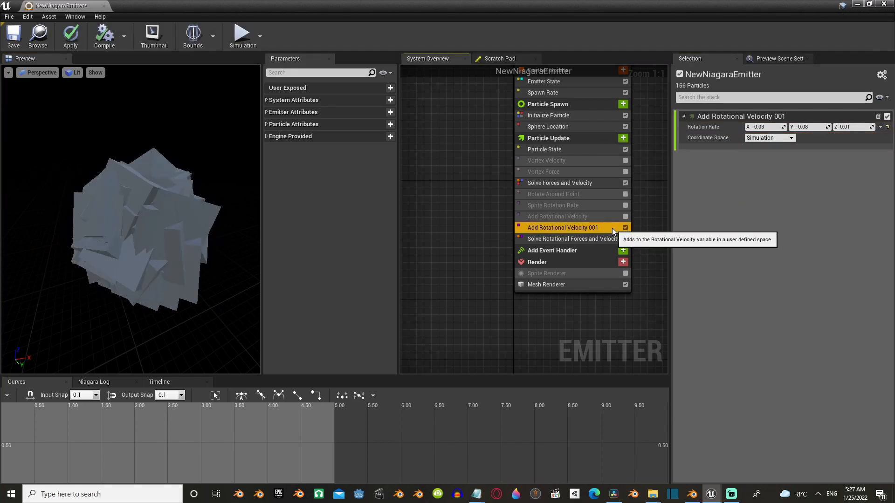
pyautogui.press('Delete')
# Find the Update Mesh Orientation module with the search term "rot" and add it to Particle Update.
pyautogui.click(603, 140)
pyautogui.click(622, 138)
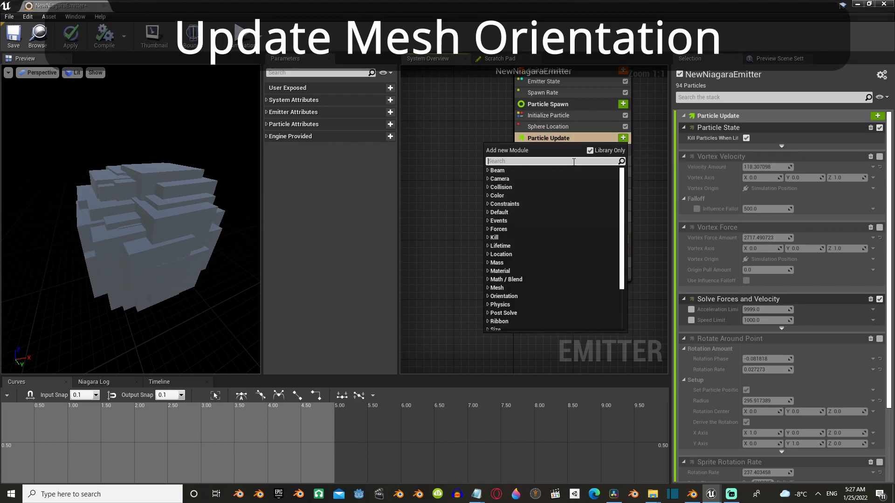
pyautogui.write('ro')
pyautogui.write('t')
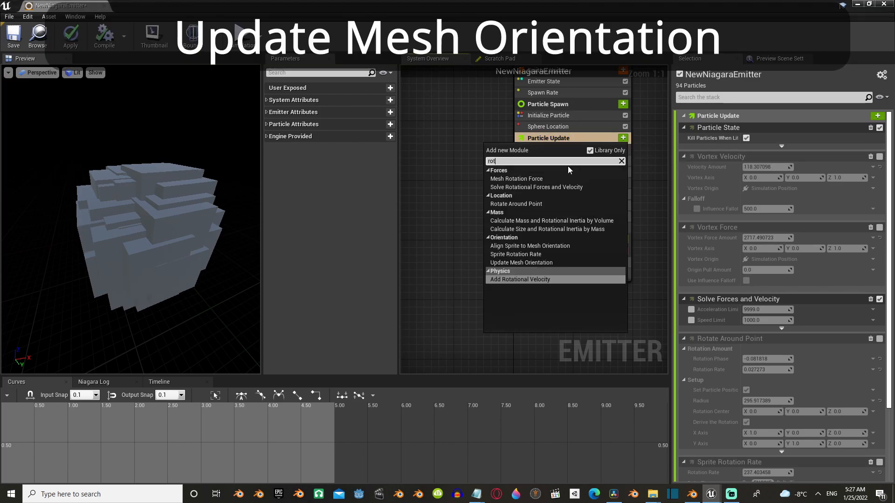
pyautogui.click(541, 264)
# Set Update Mesh Orientation's rotation vector to X 0.12, Y 0.04, Z 0.16 and rotation rate to about 4.02, and disable the module after previewing.
pyautogui.moveTo(764, 129); pyautogui.dragTo(778, 128)
pyautogui.moveTo(805, 128); pyautogui.dragTo(853, 128)
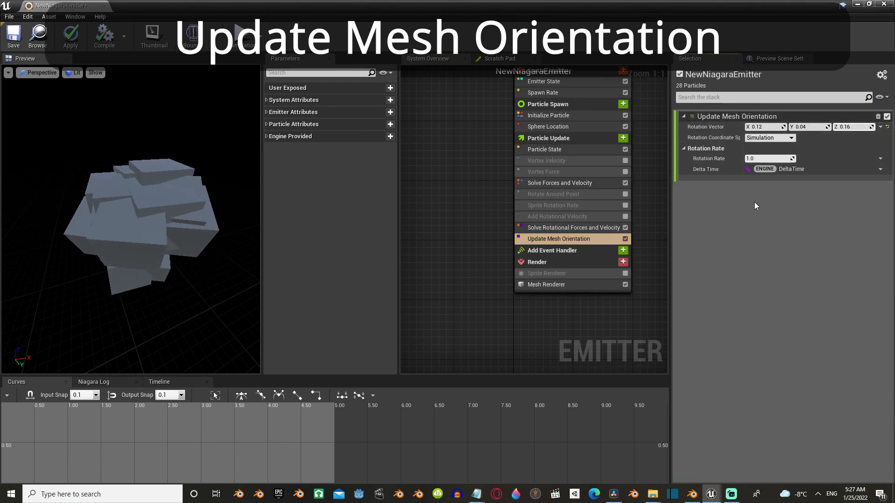
pyautogui.moveTo(751, 159)
pyautogui.mouseDown()
pyautogui.moveTo(783, 159)
pyautogui.moveTo(748, 159)
pyautogui.mouseUp()
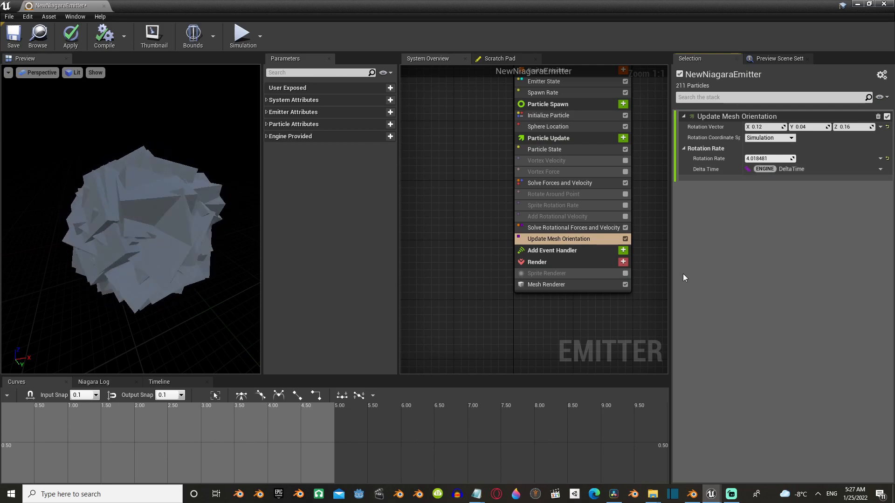
pyautogui.click(625, 239)
# Add Mesh Rotation Force to Particle Update using the search term "rot" and set its rotation to about X 1.16, Y 0.69, Z 0.73.
pyautogui.click(623, 138)
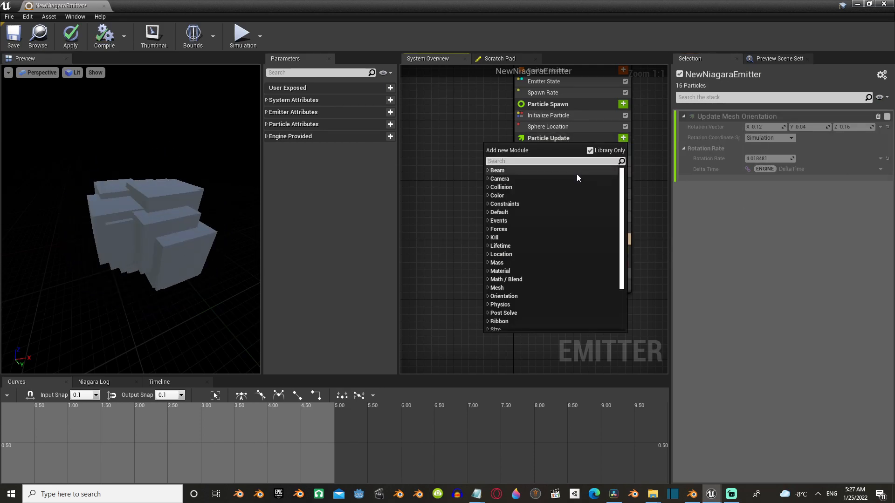
pyautogui.write('rot')
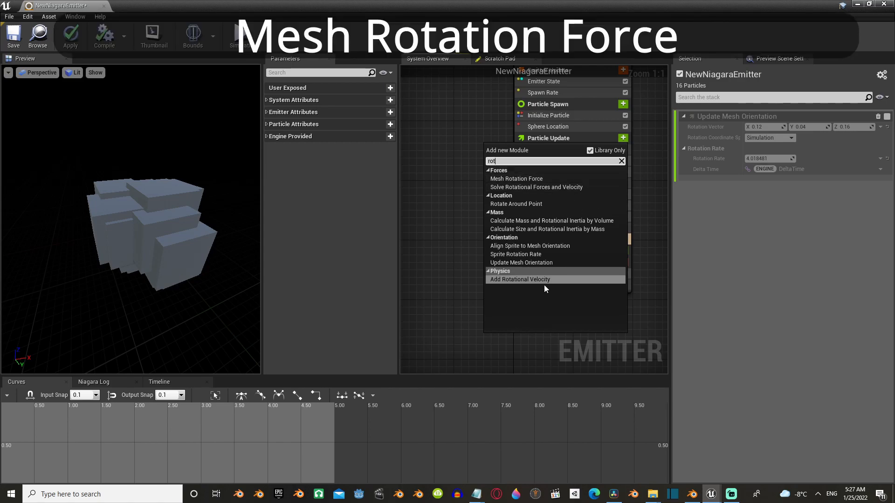
pyautogui.click(555, 177)
pyautogui.click(867, 219)
pyautogui.moveTo(759, 128); pyautogui.dragTo(800, 128)
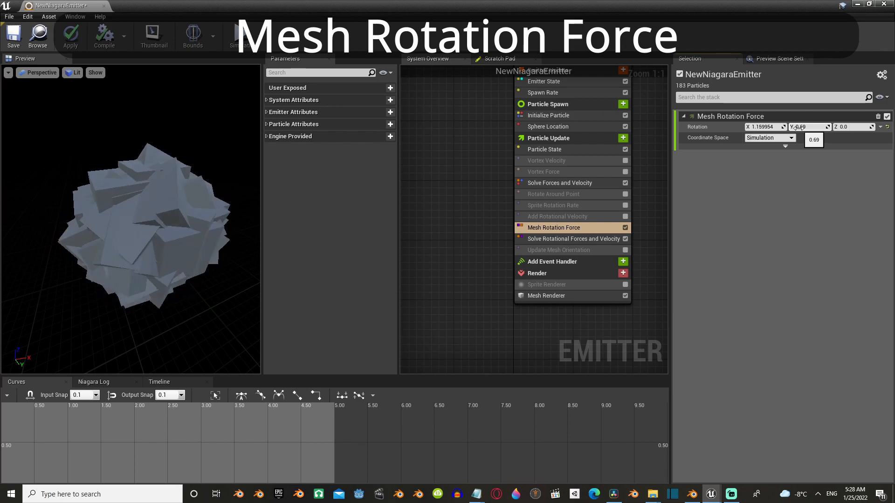
pyautogui.moveTo(850, 125); pyautogui.dragTo(854, 125)
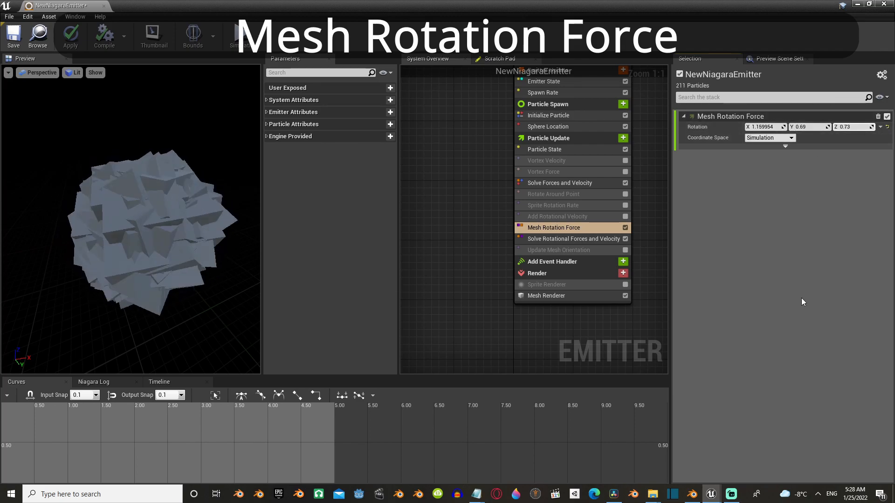